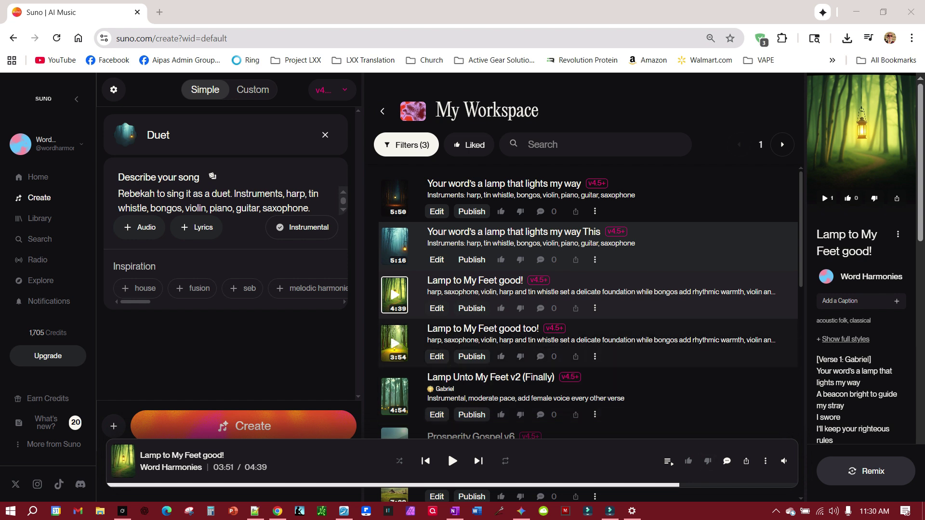
Check the workspace song's options menu for persona creation, then dismiss it
click(595, 356)
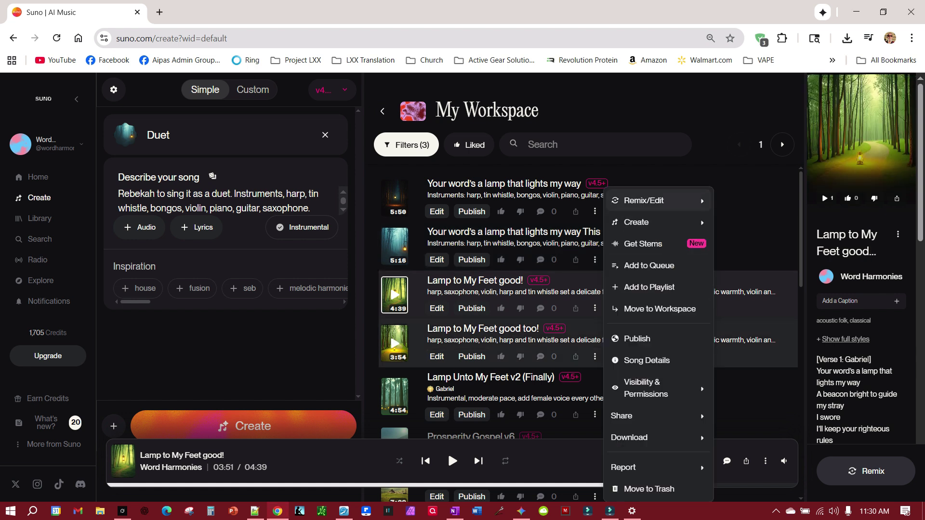
mouse_move(636, 222)
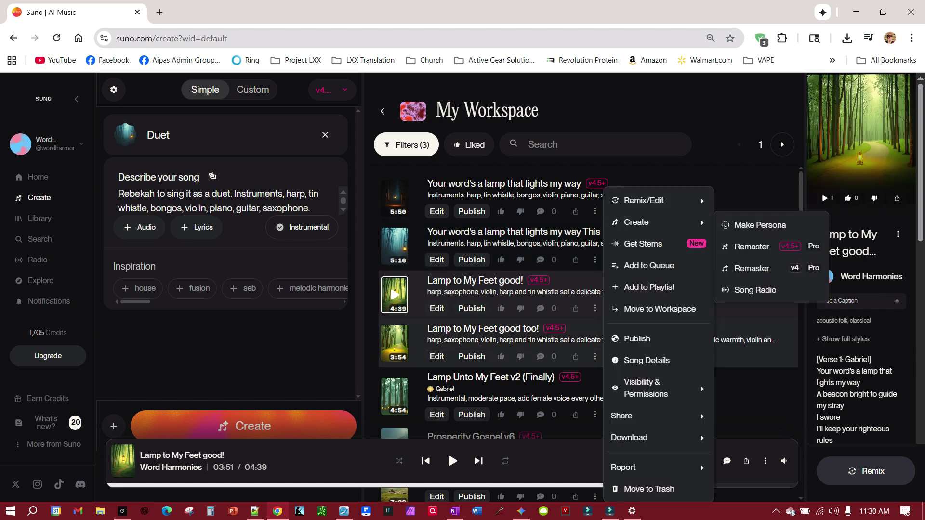
key(Escape)
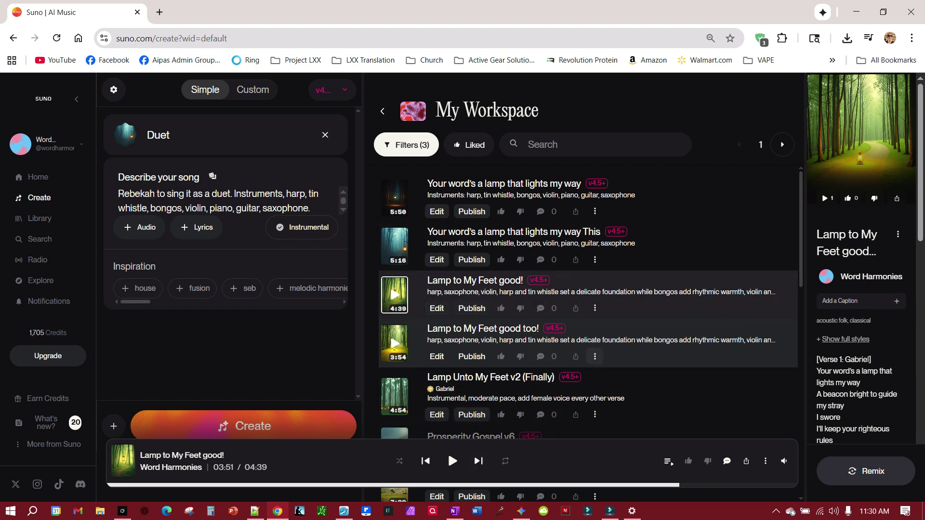
click(594, 357)
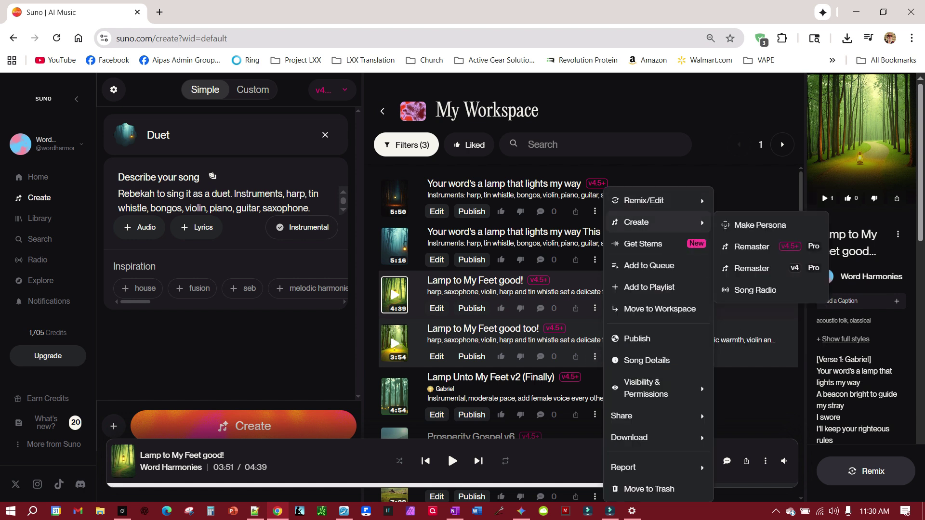
key(Escape)
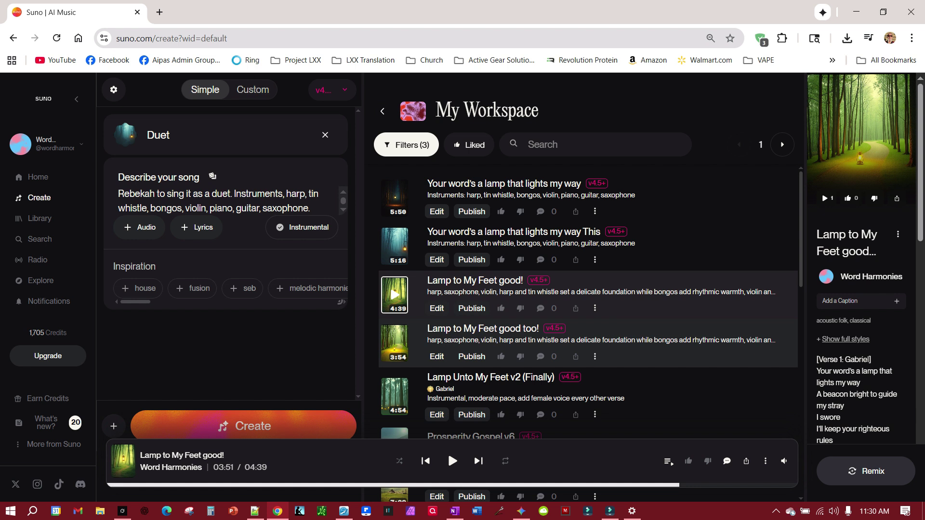
Open the song page for 'Lamp to My Feet good!'
scroll(220, 201, up, 2)
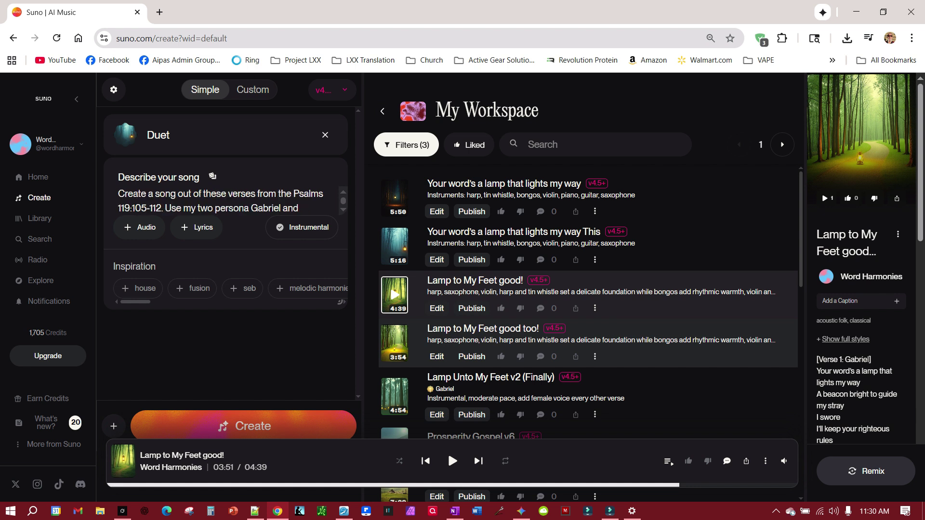
scroll(221, 201, down, 2)
scroll(220, 201, up, 2)
scroll(221, 201, down, 2)
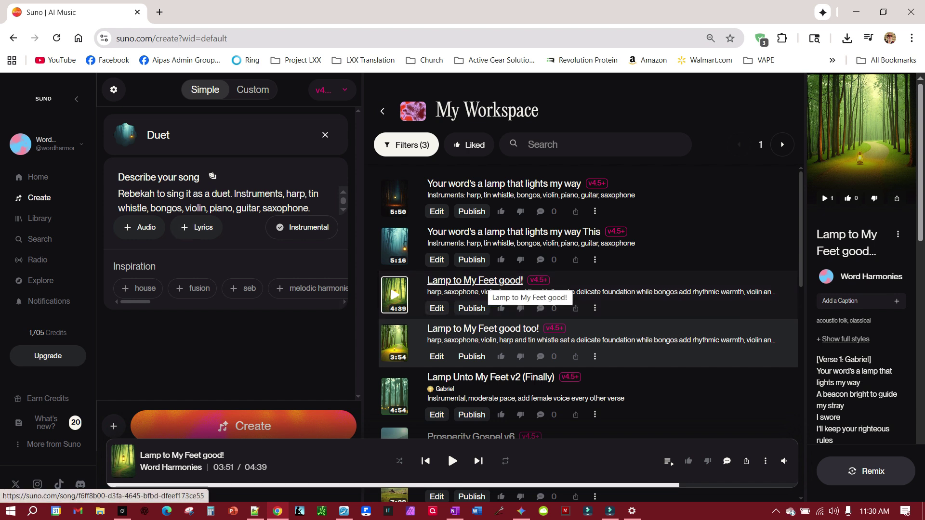
click(489, 281)
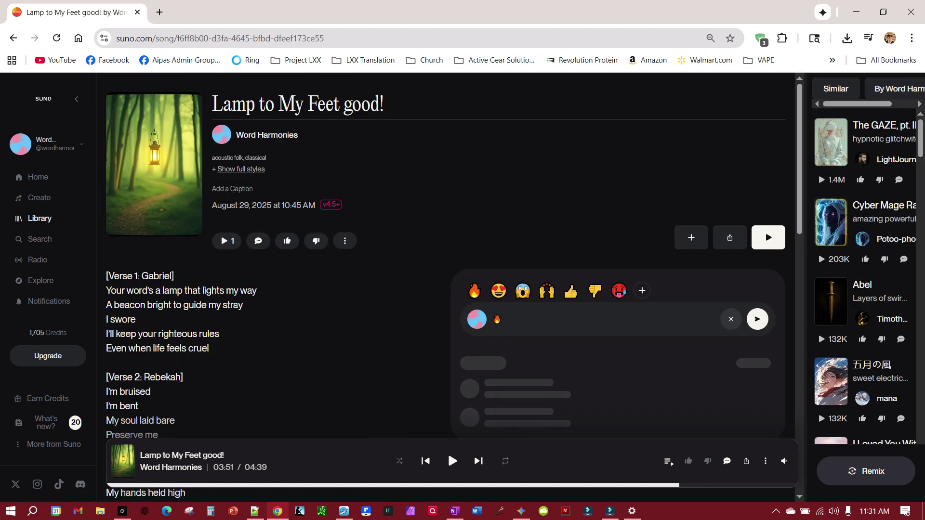
Highlight the Verse 1: Gabriel label and scroll down through the lyrics sections
drag(106, 275, 174, 276)
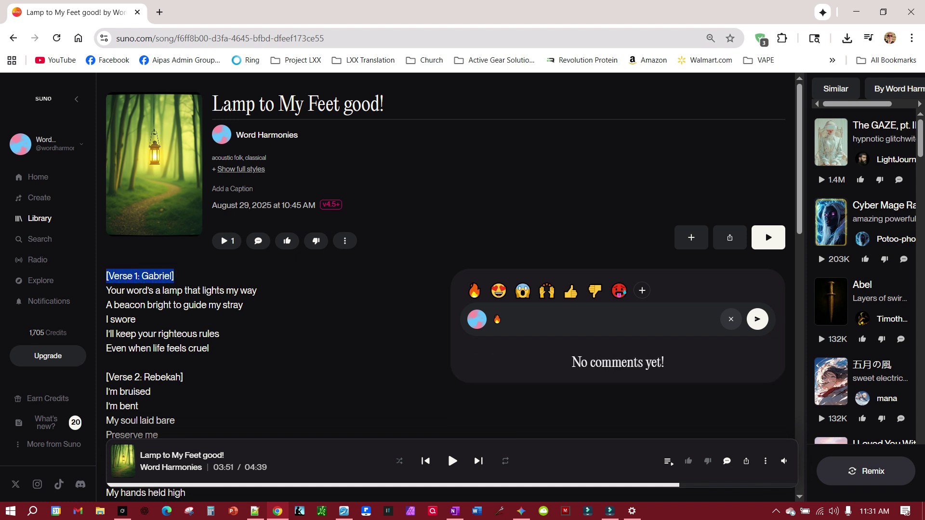
scroll(453, 289, down, 1)
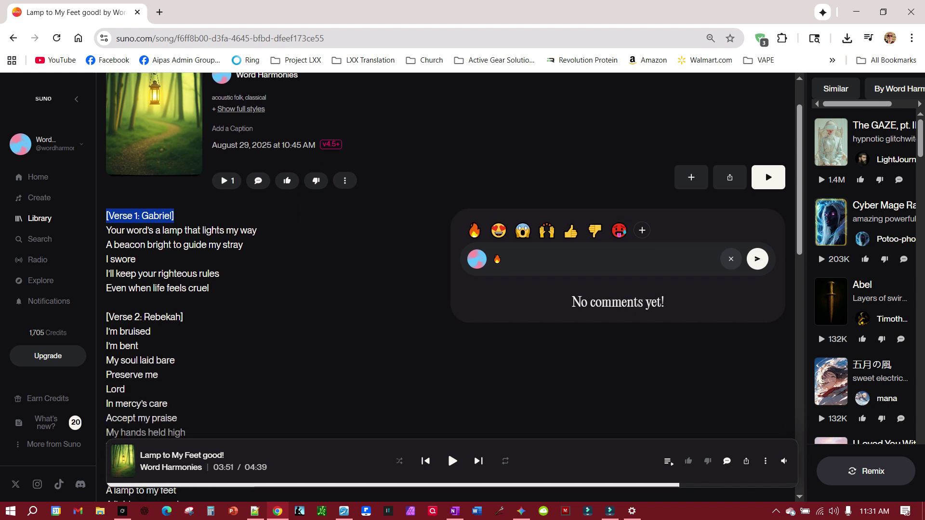
scroll(453, 289, down, 2)
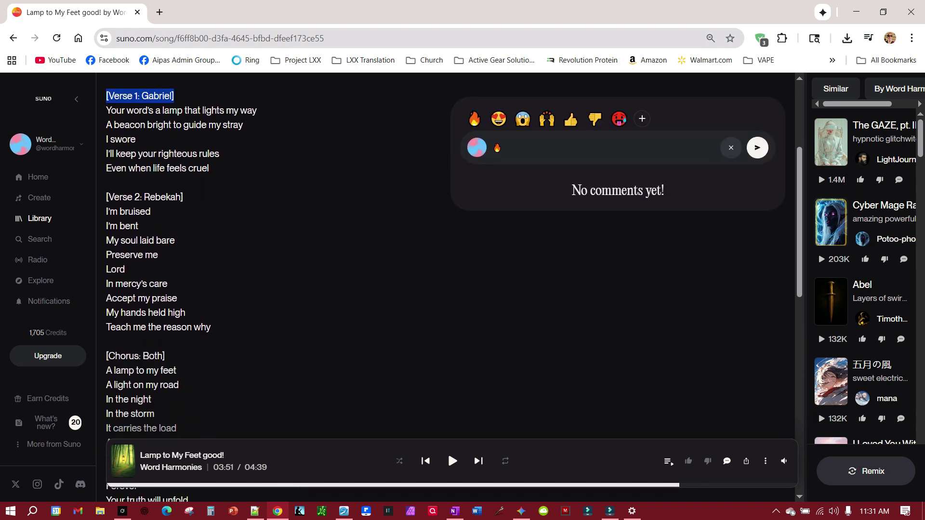
scroll(453, 289, down, 3)
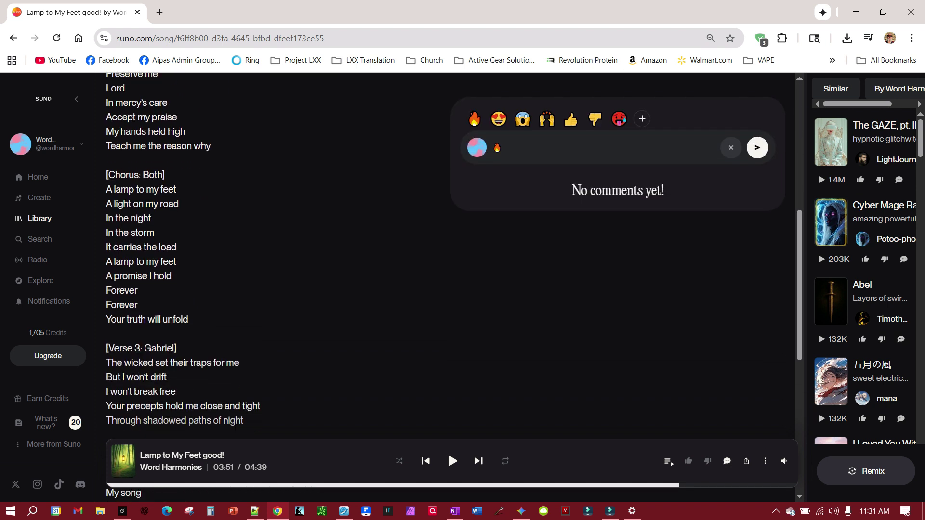
scroll(453, 289, down, 2)
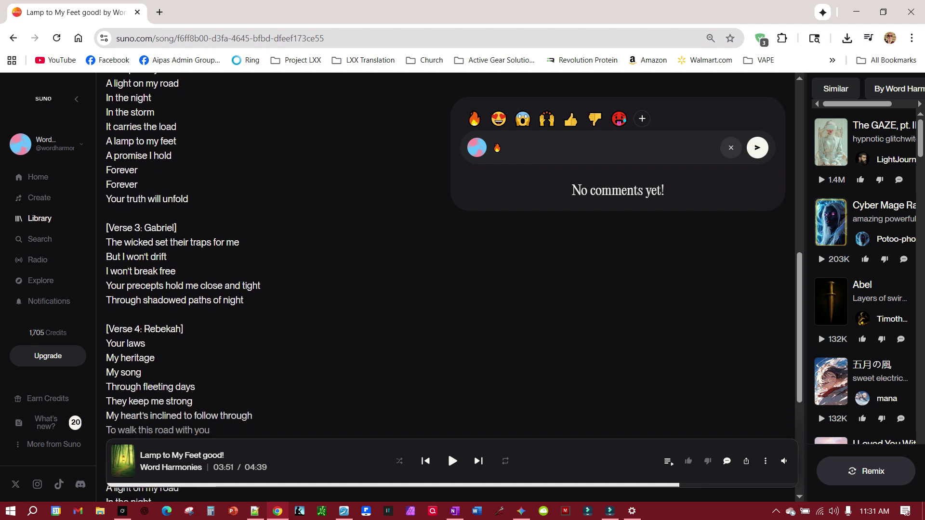
scroll(453, 289, down, 3)
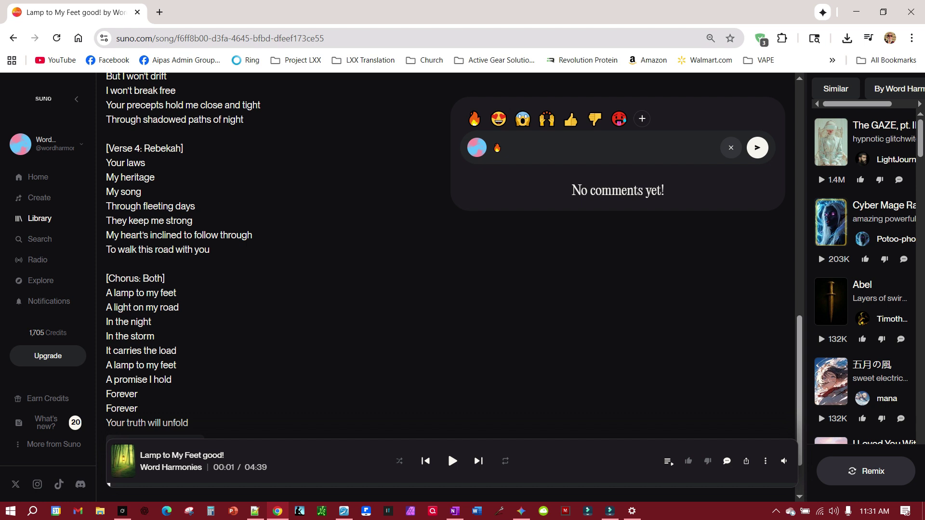
Highlight Rebekah in the Verse 4 heading and start playing the song
double_click(162, 149)
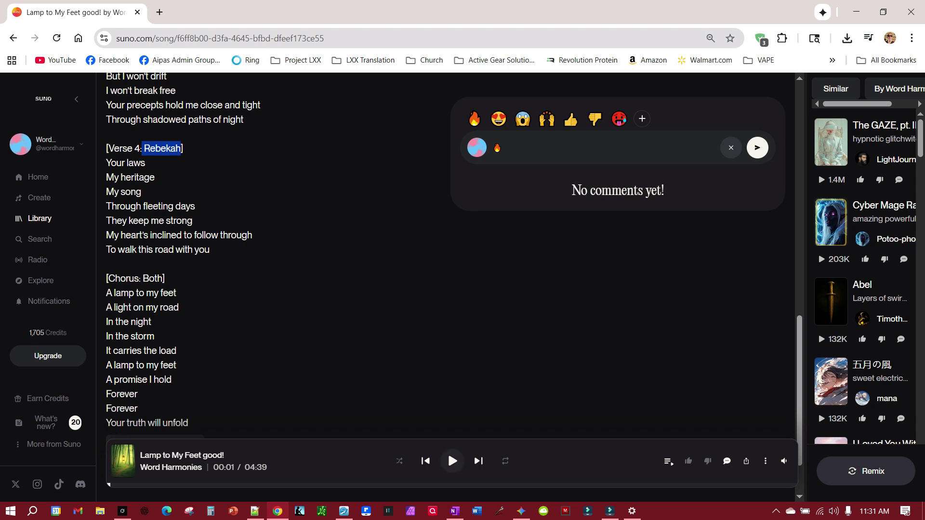
click(452, 461)
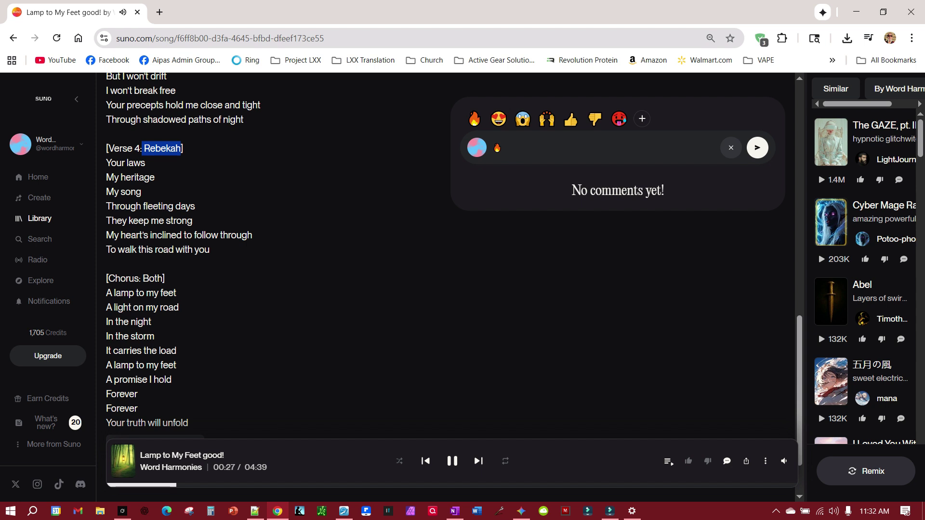
scroll(453, 289, up, 15)
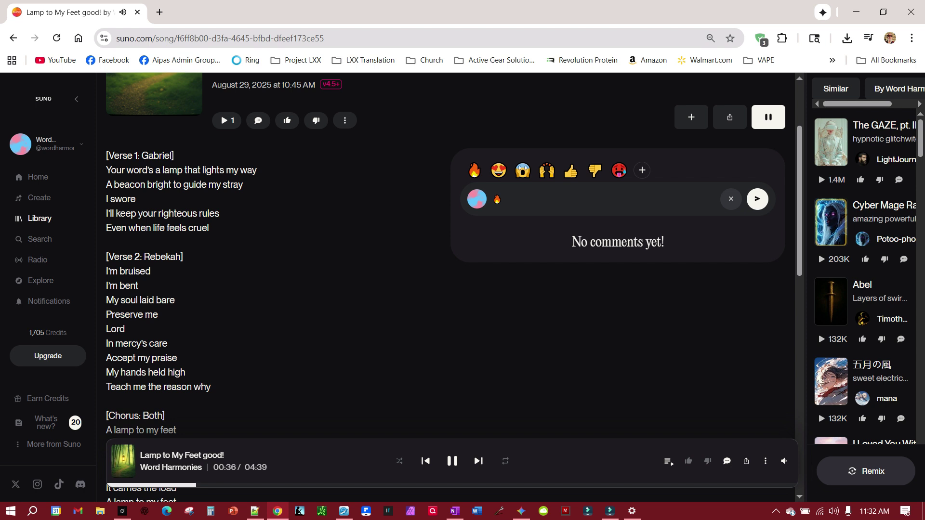
Highlight the Rebekah and Gabriel names in verse headings, then pause playback at 0:42
double_click(161, 257)
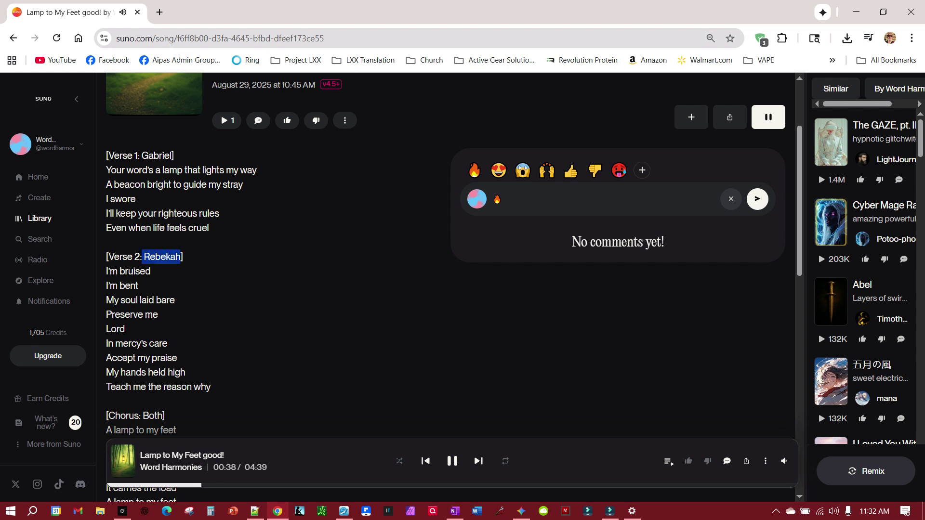
drag(142, 155, 174, 156)
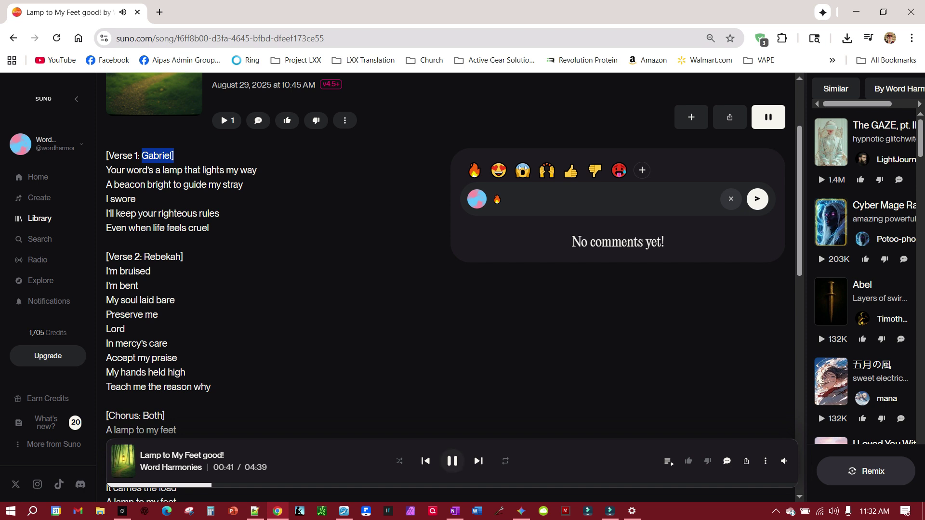
click(452, 462)
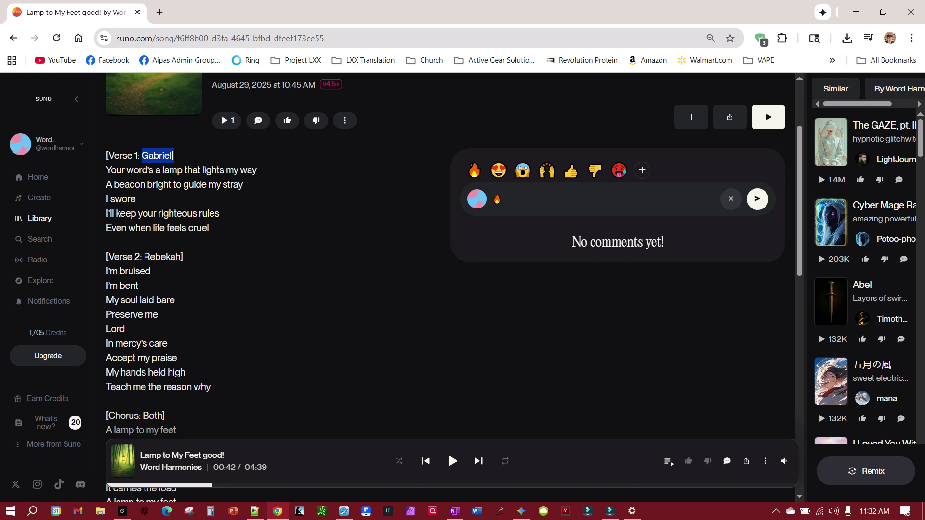
Select the Verse 1: Gabriel, Verse 2: Rebekah and Chorus: Both headings in the lyrics
drag(106, 155, 174, 155)
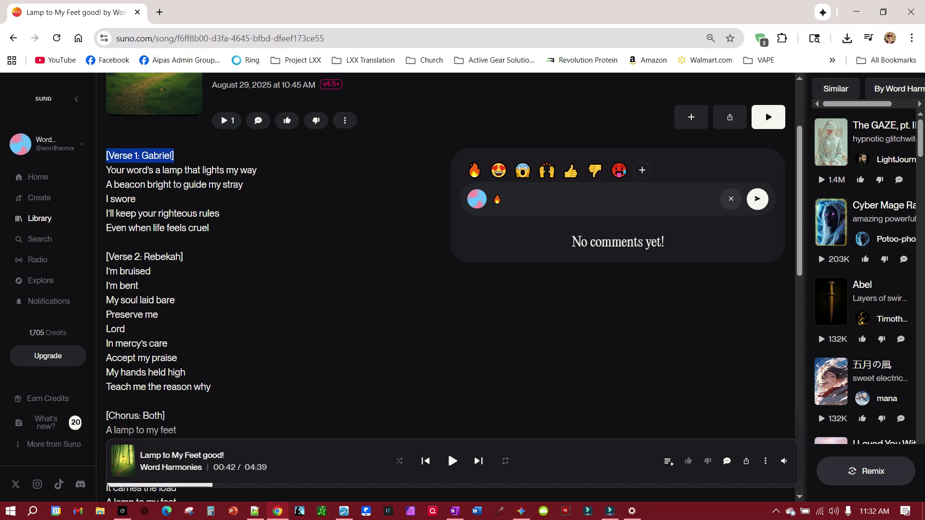
drag(183, 257, 106, 257)
scroll(338, 256, down, 3)
drag(165, 294, 106, 294)
scroll(338, 255, down, 10)
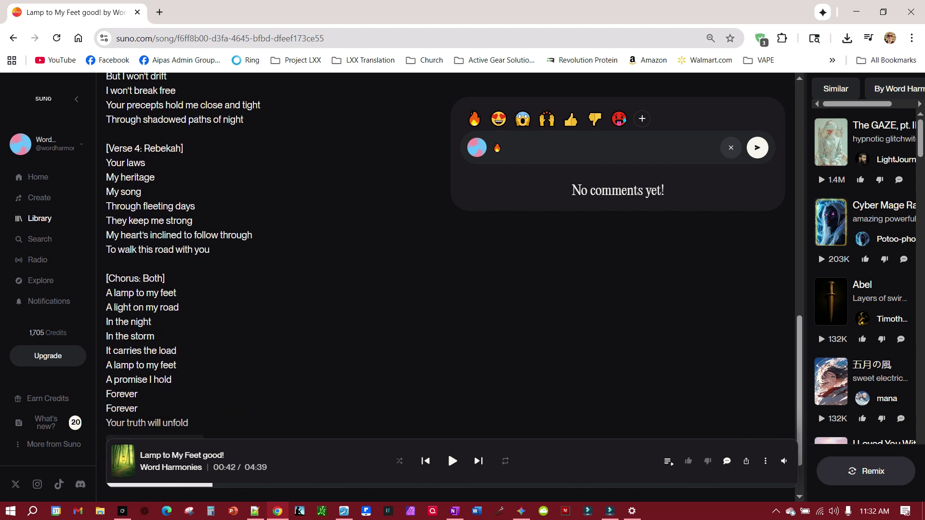
drag(165, 205, 106, 205)
scroll(144, 207, up, 1)
drag(183, 136, 106, 136)
scroll(338, 255, up, 9)
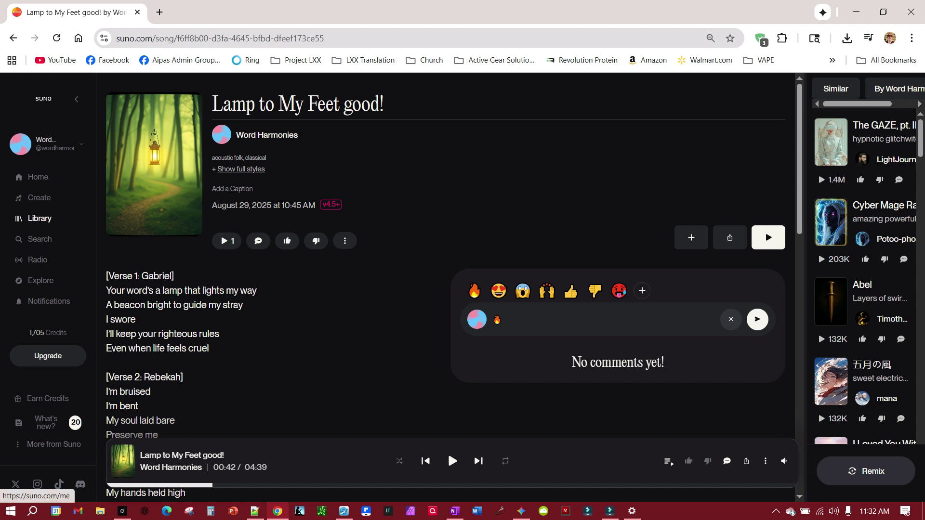
Return to Create and scroll the Lyrics box through Gabriel, Rebekah, Both and Talking Word sections
click(39, 197)
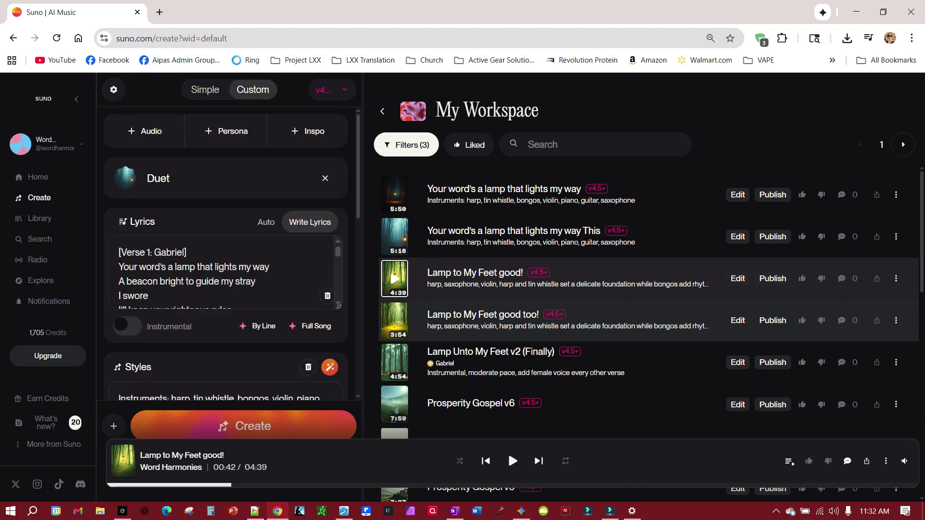
scroll(222, 273, down, 15)
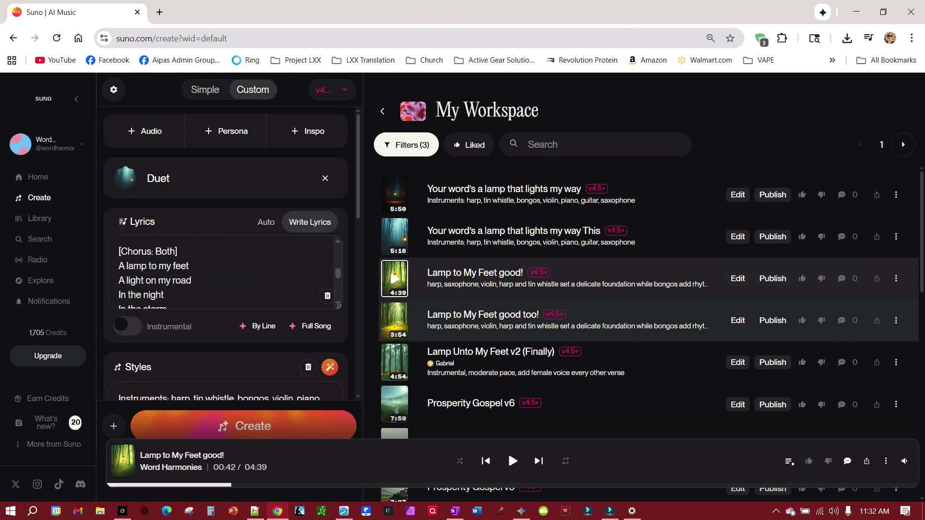
scroll(221, 272, down, 10)
scroll(222, 272, up, 3)
scroll(221, 272, up, 4)
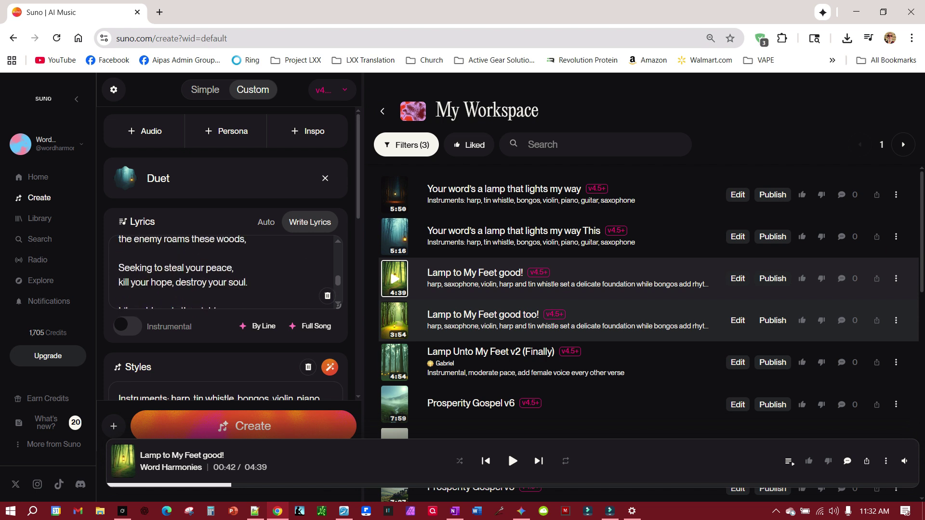
scroll(222, 272, up, 2)
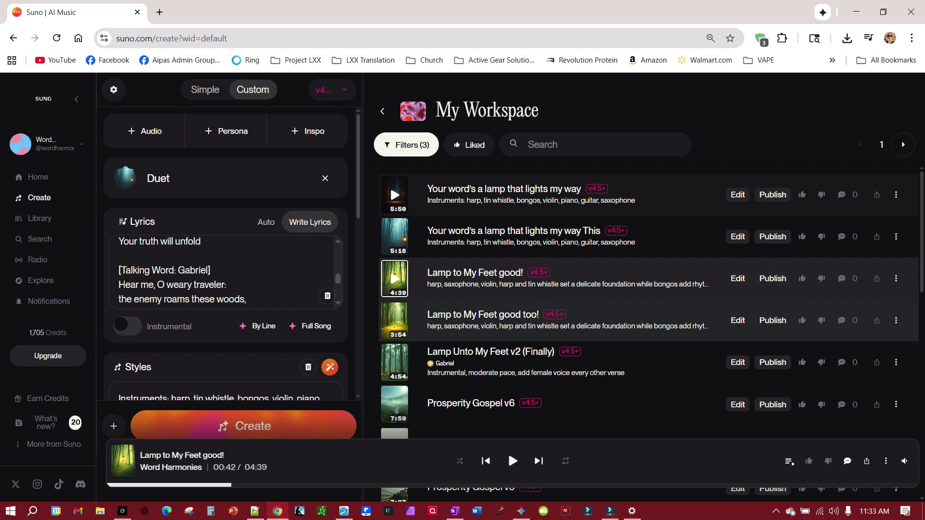
click(896, 195)
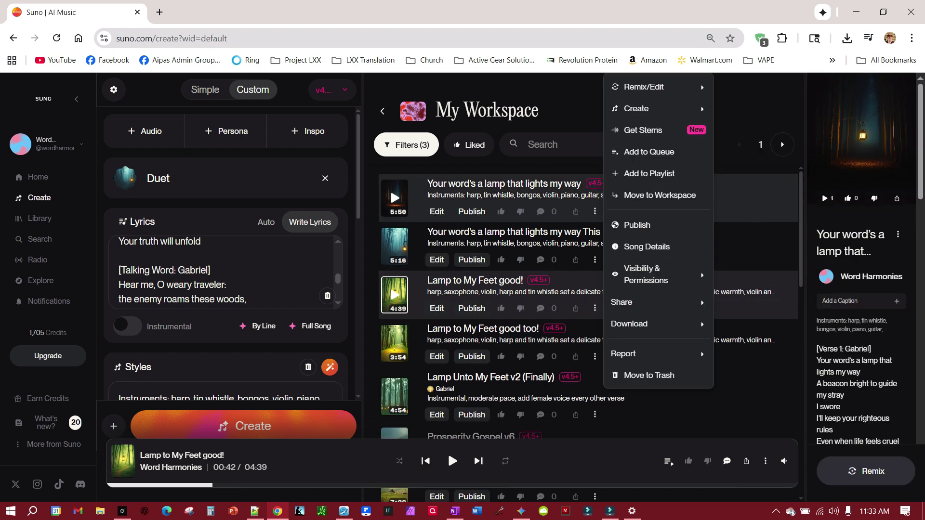
key(Escape)
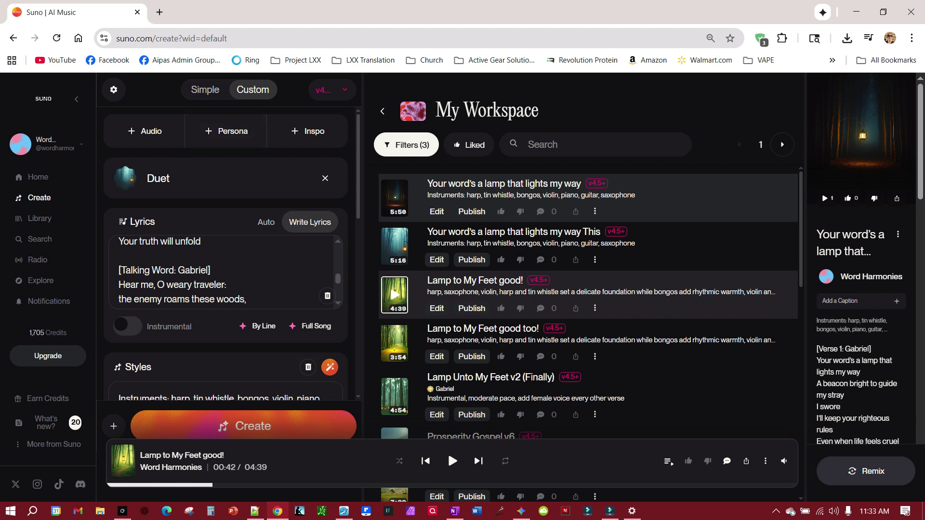
click(226, 131)
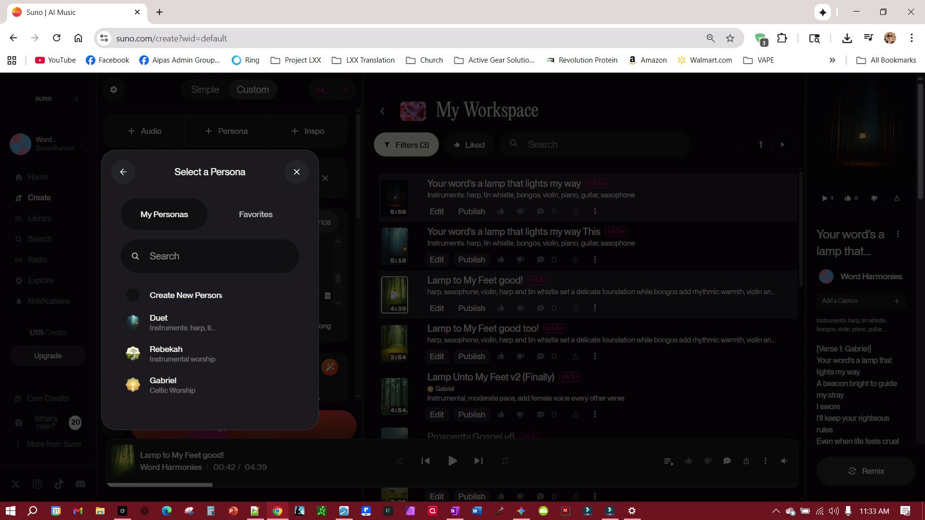
click(297, 172)
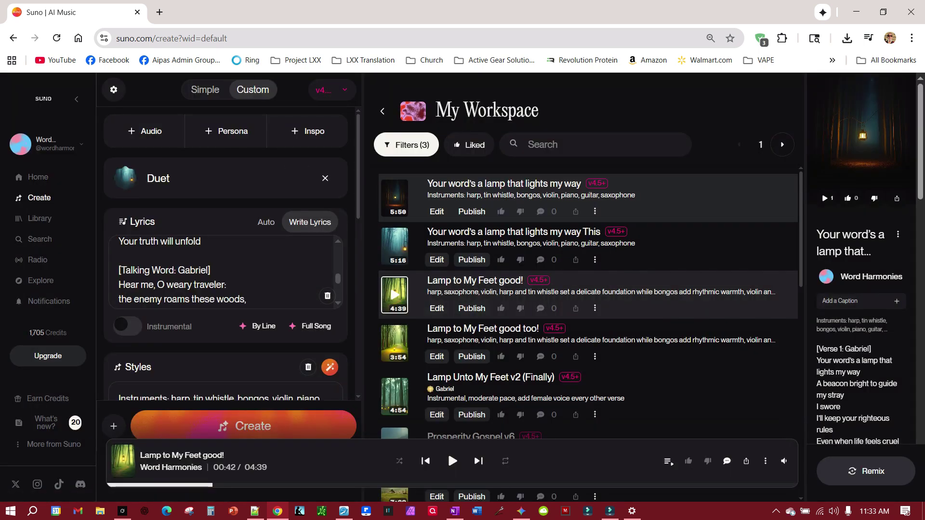